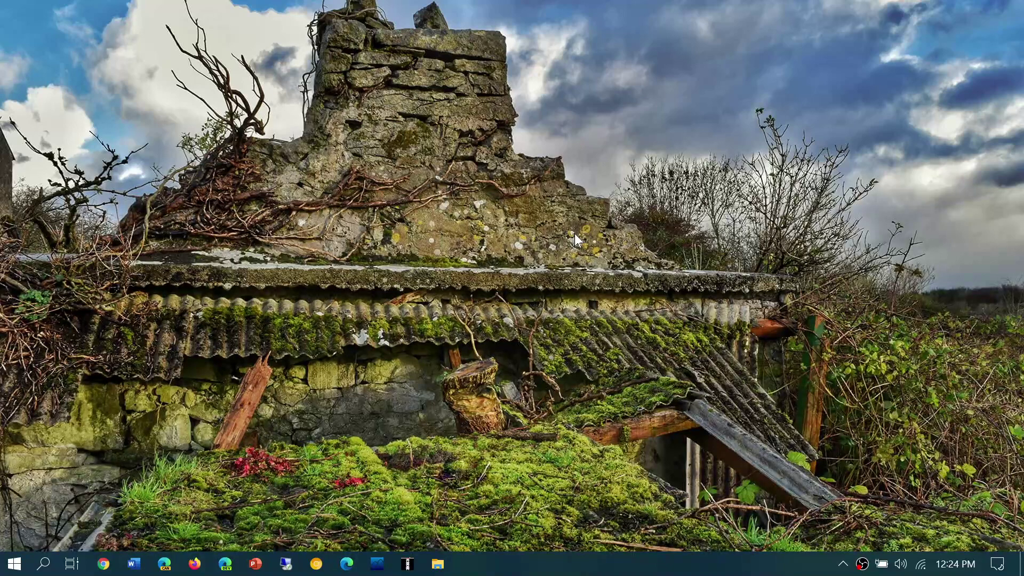
Launch Chrome and use the 'delete hi' omnibox action to open Clear browsing data
{"action": "left_click", "coordinate": [105, 563]}
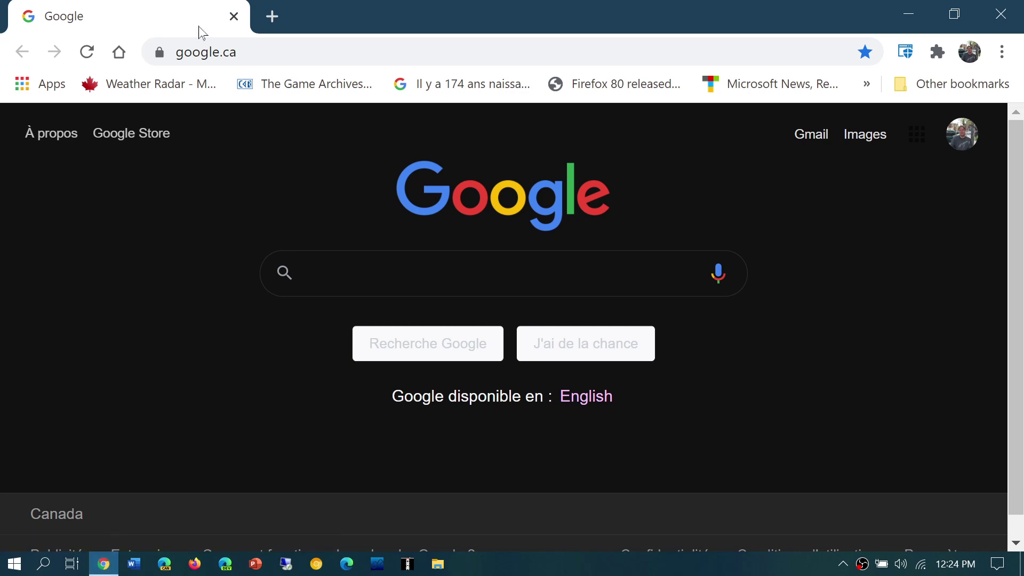
{"action": "left_click", "coordinate": [230, 52]}
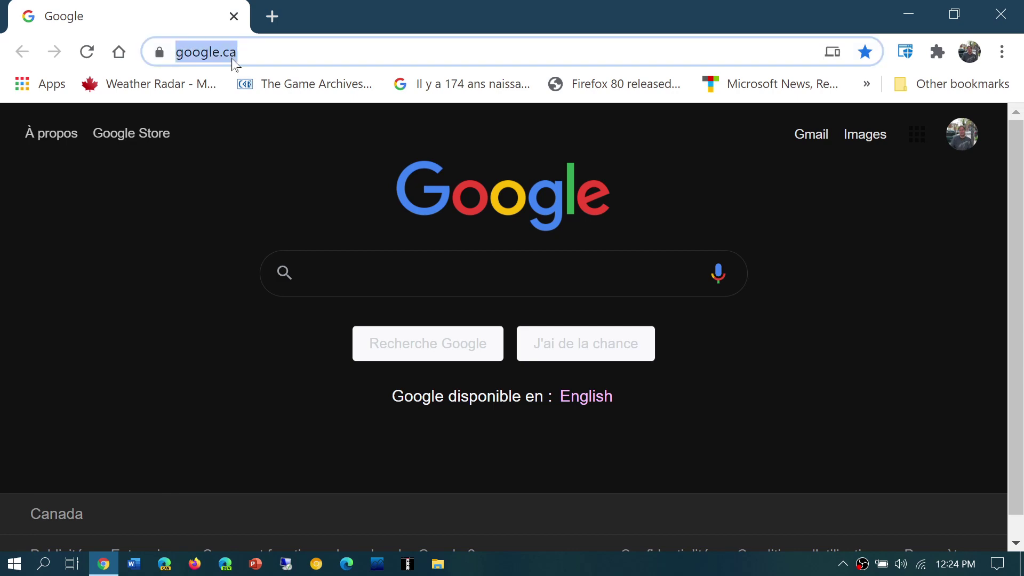
{"action": "type", "text": "dele"}
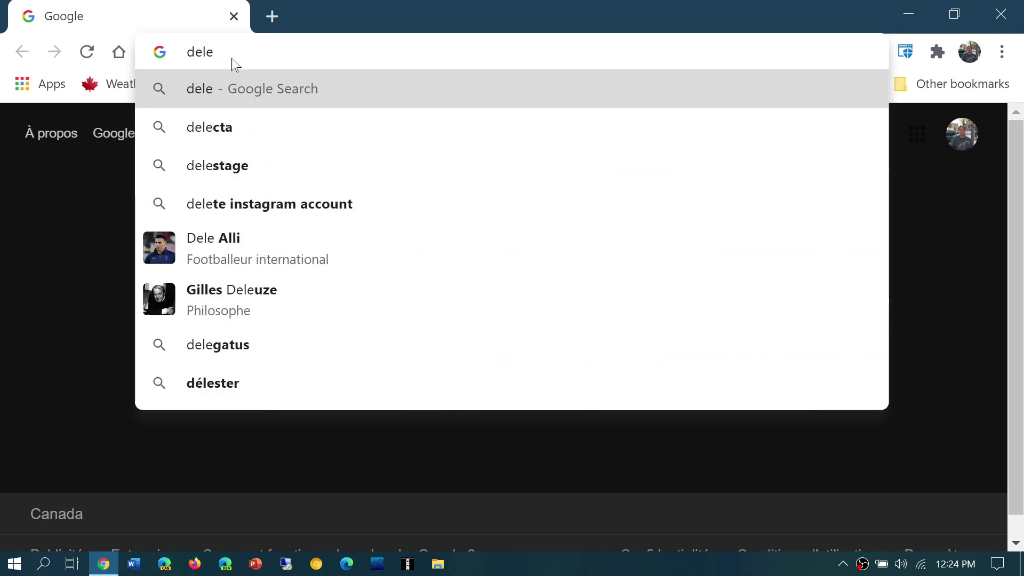
{"action": "type", "text": "te"}
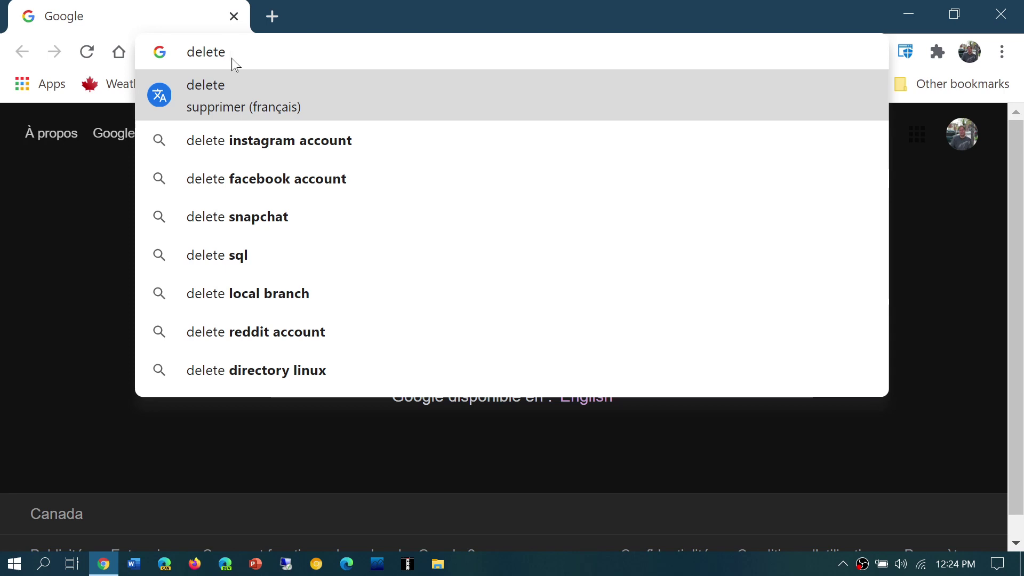
{"action": "type", "text": "h"}
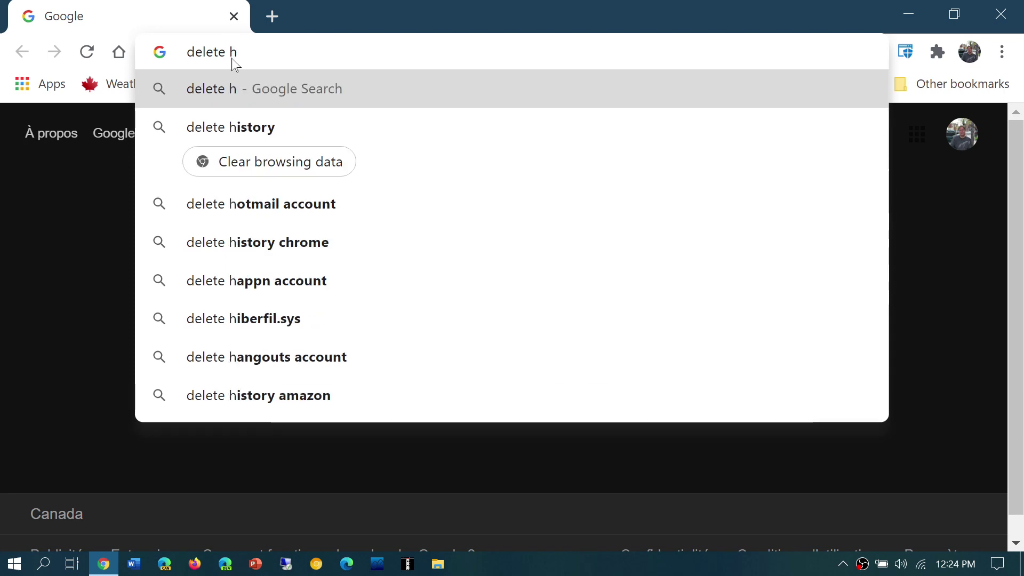
{"action": "type", "text": "i"}
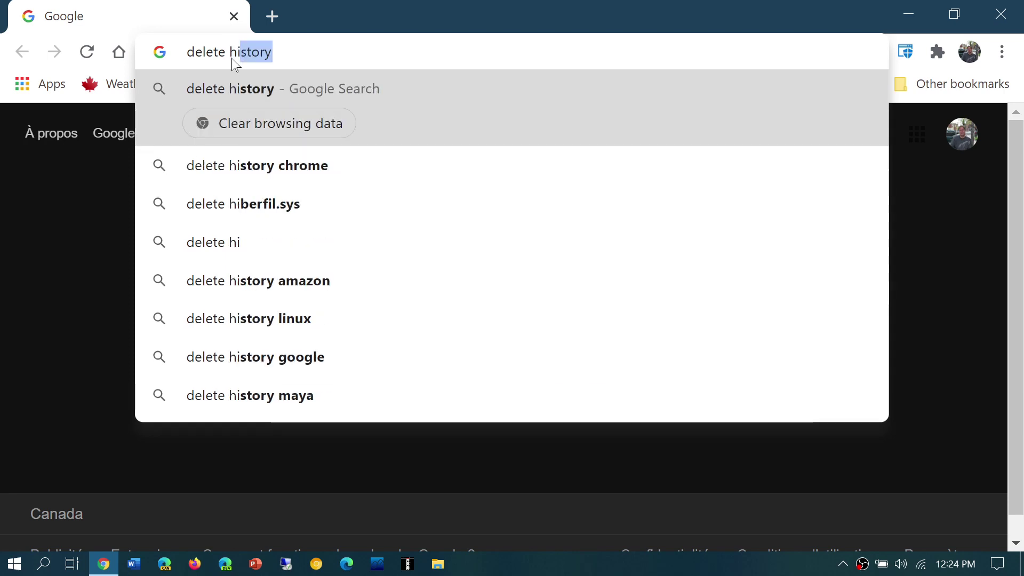
{"action": "left_click", "coordinate": [335, 125]}
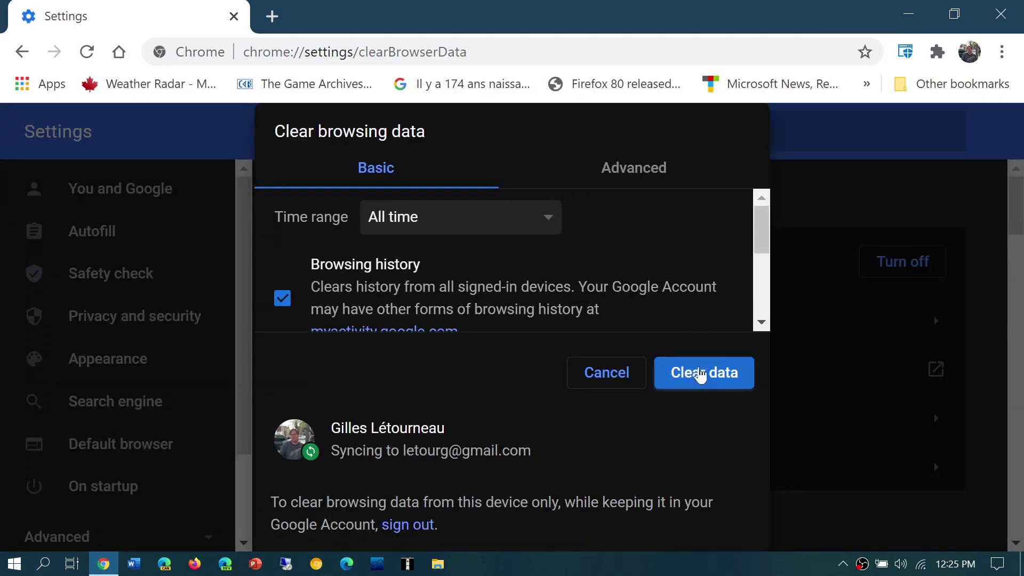
{"action": "left_click", "coordinate": [402, 57]}
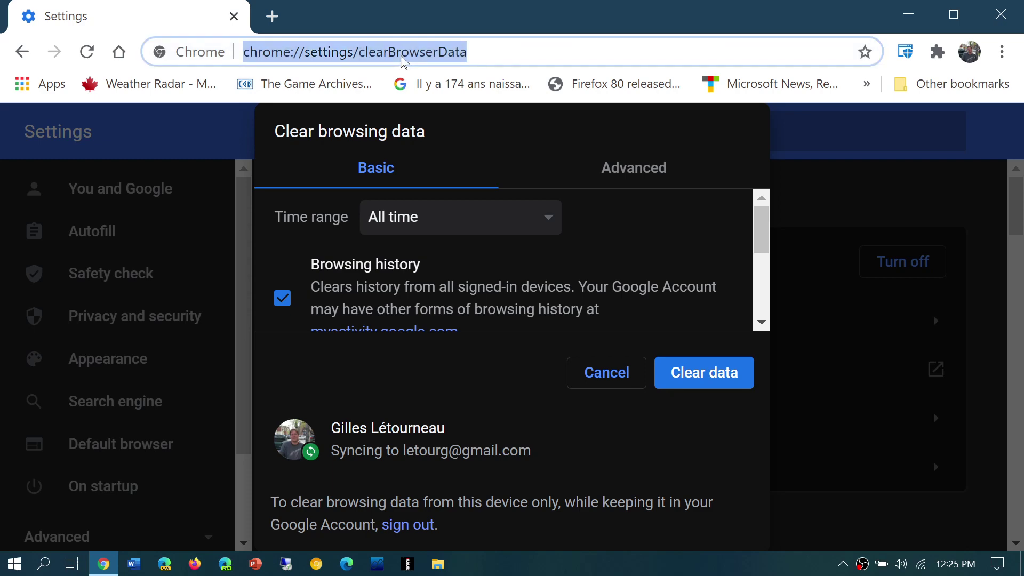
Open an Incognito window with the 'inco' omnibox action, visit google.ca, then go back
{"action": "type", "text": "incognito"}
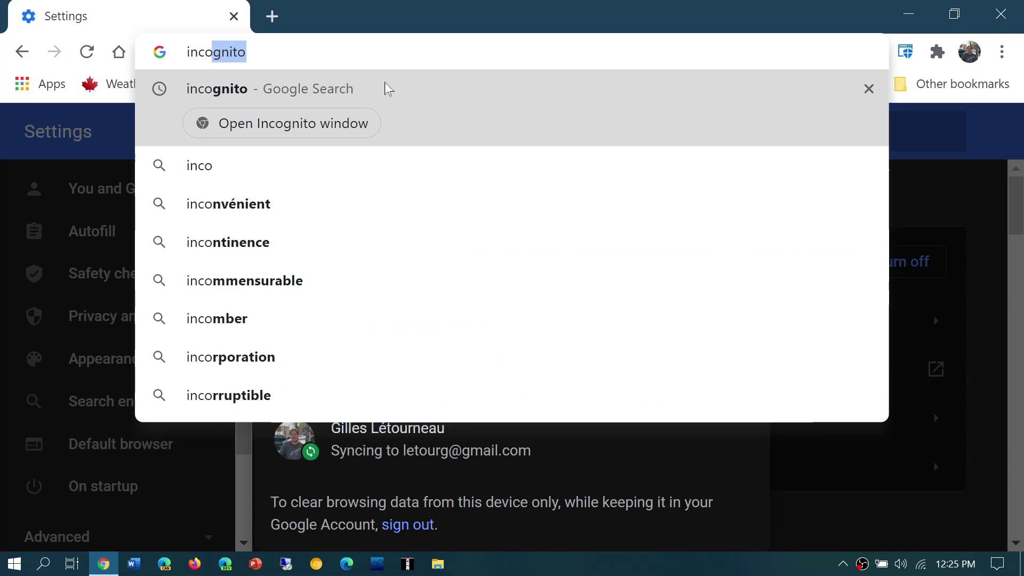
{"action": "left_click", "coordinate": [334, 124]}
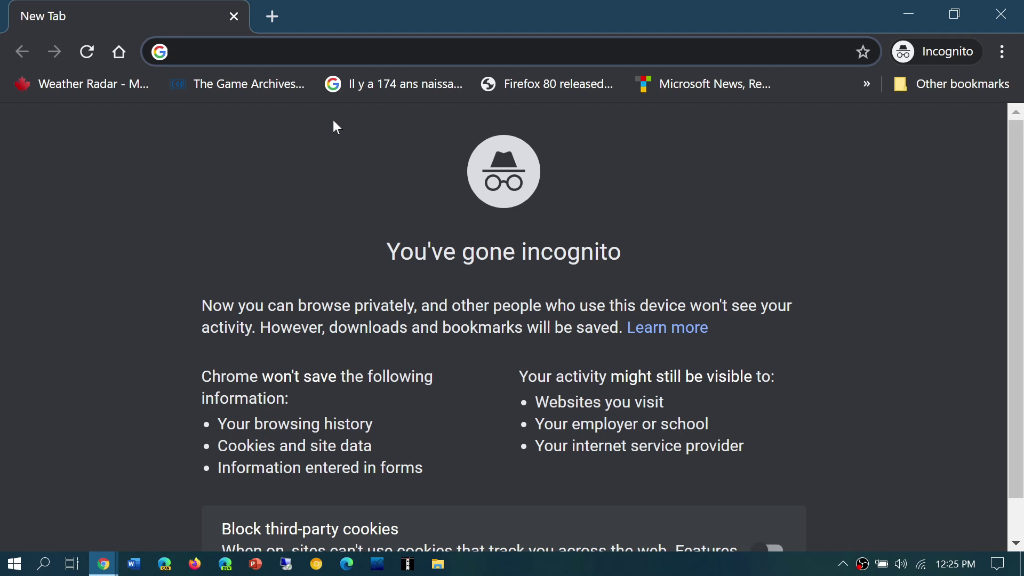
{"action": "type", "text": "upda"}
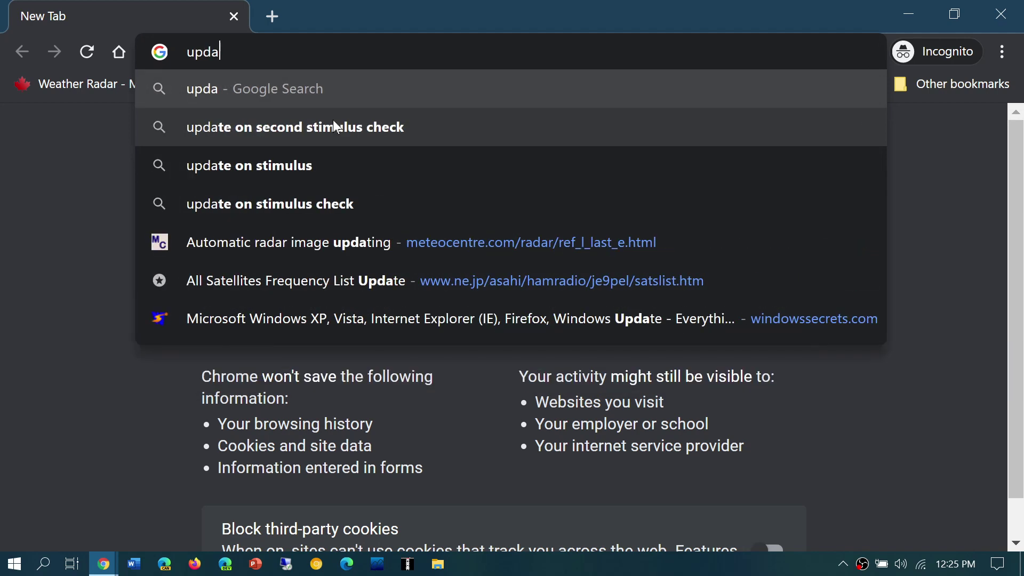
{"action": "type", "text": "te ch"}
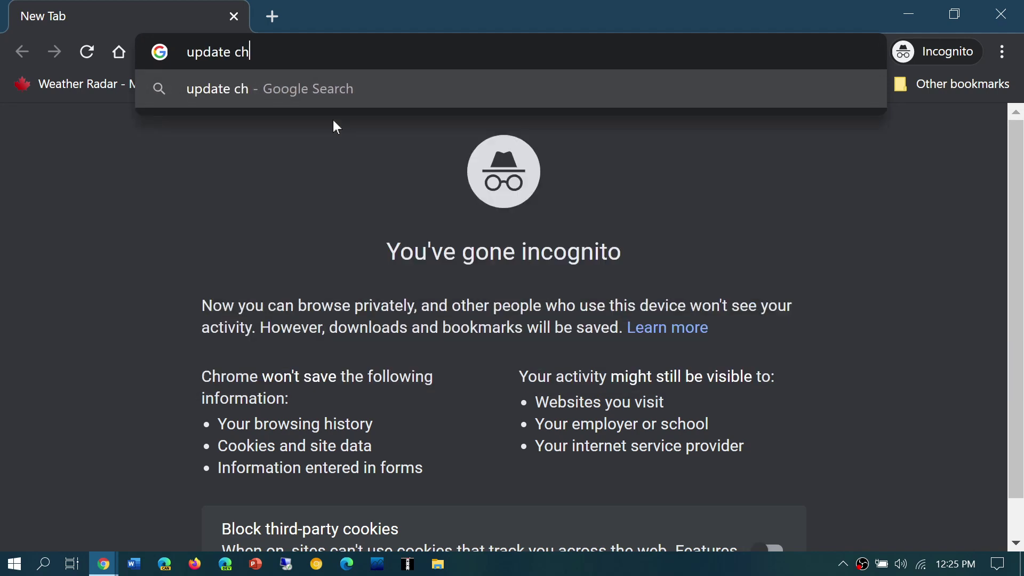
{"action": "key", "text": "BackSpace"}
{"action": "key", "text": "BackSpace"}
{"action": "key", "text": "BackSpace"}
{"action": "key", "text": "BackSpace"}
{"action": "key", "text": "BackSpace"}
{"action": "key", "text": "BackSpace"}
{"action": "key", "text": "BackSpace"}
{"action": "key", "text": "BackSpace"}
{"action": "key", "text": "BackSpace"}
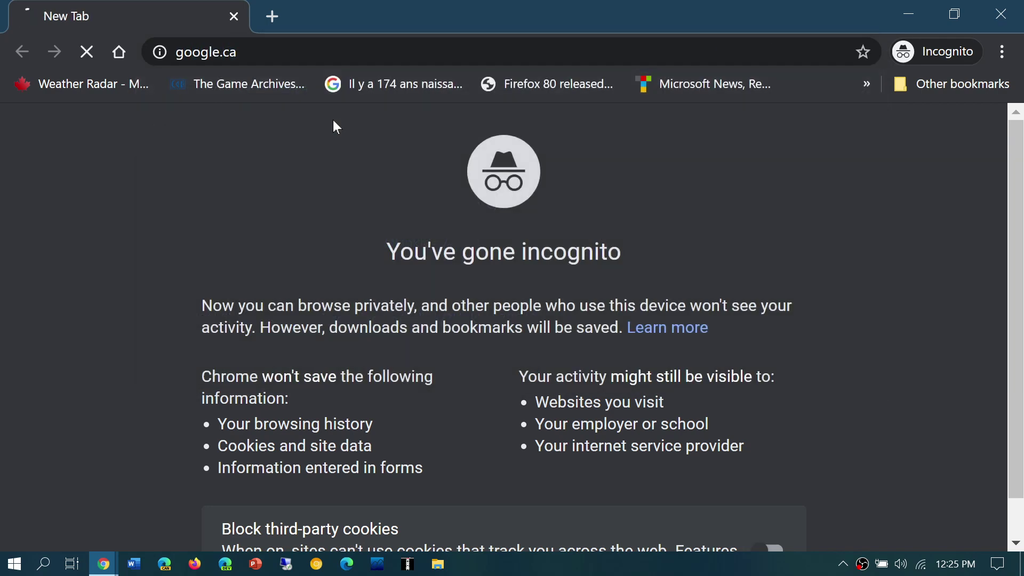
{"action": "type", "text": "google.ca"}
{"action": "key", "text": "Return"}
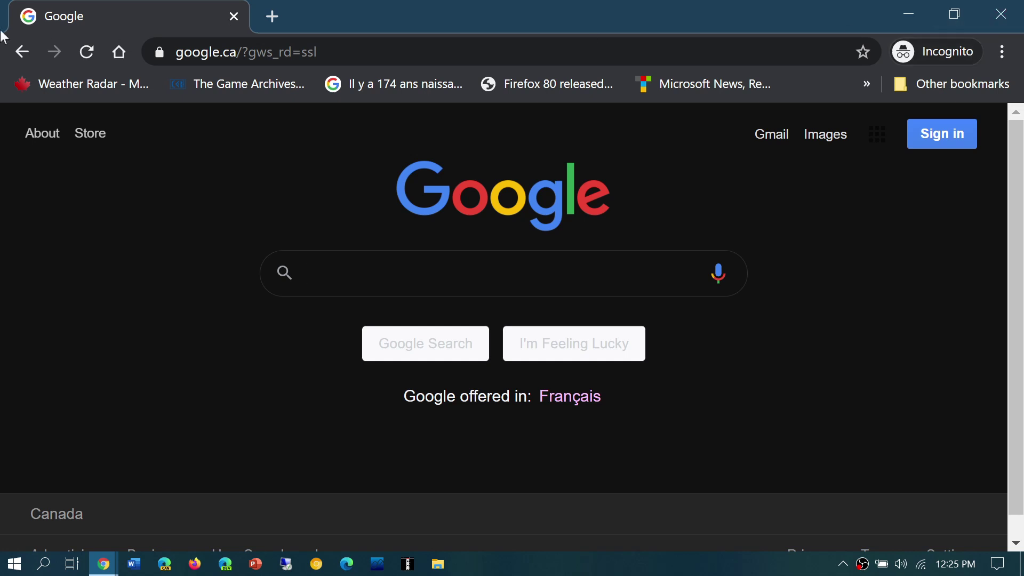
{"action": "left_click", "coordinate": [21, 53]}
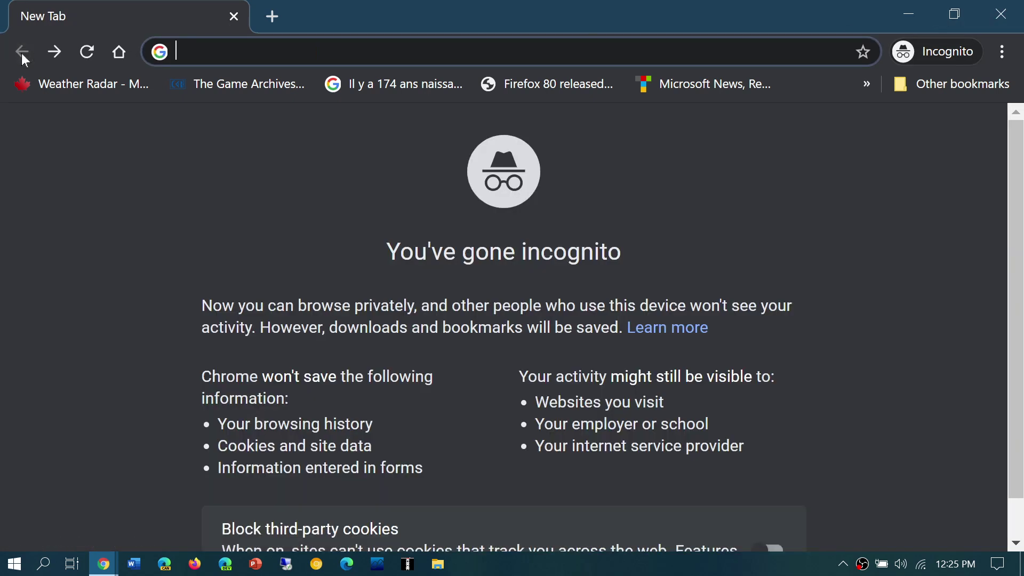
Close the Incognito window and use the 'update c' omnibox action to check for Chrome updates
{"action": "left_click", "coordinate": [998, 14]}
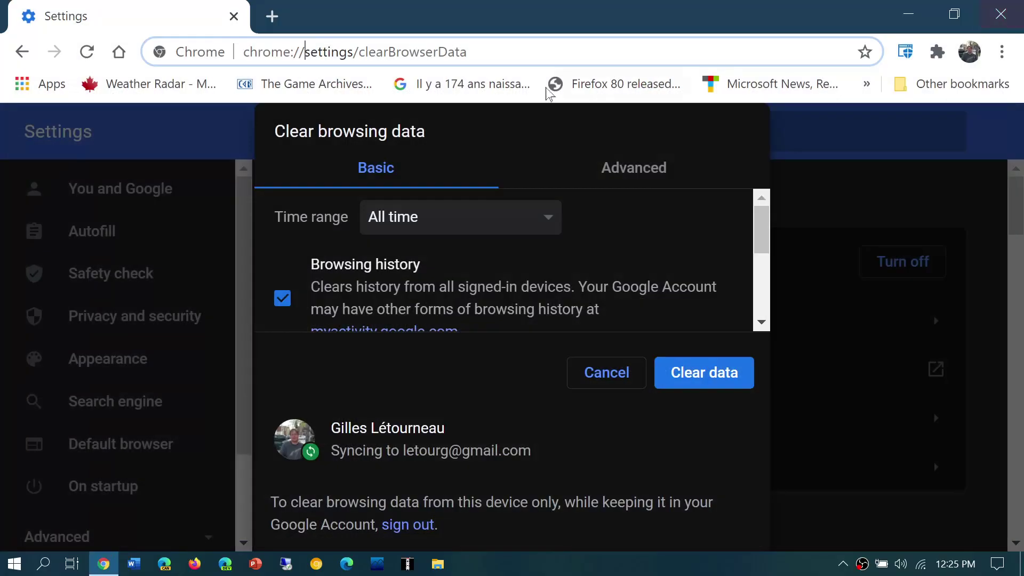
{"action": "left_click", "coordinate": [411, 52]}
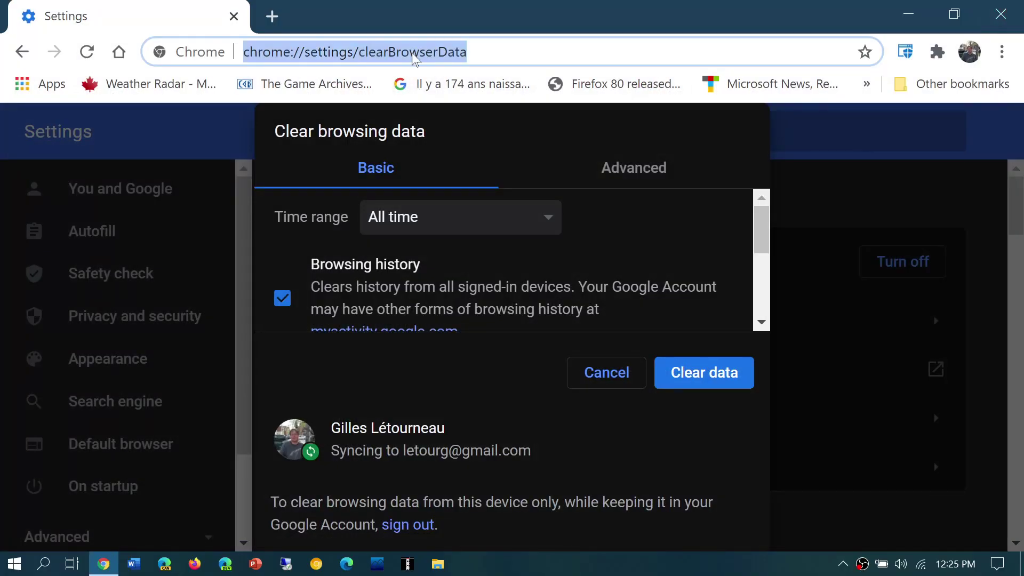
{"action": "type", "text": "update c"}
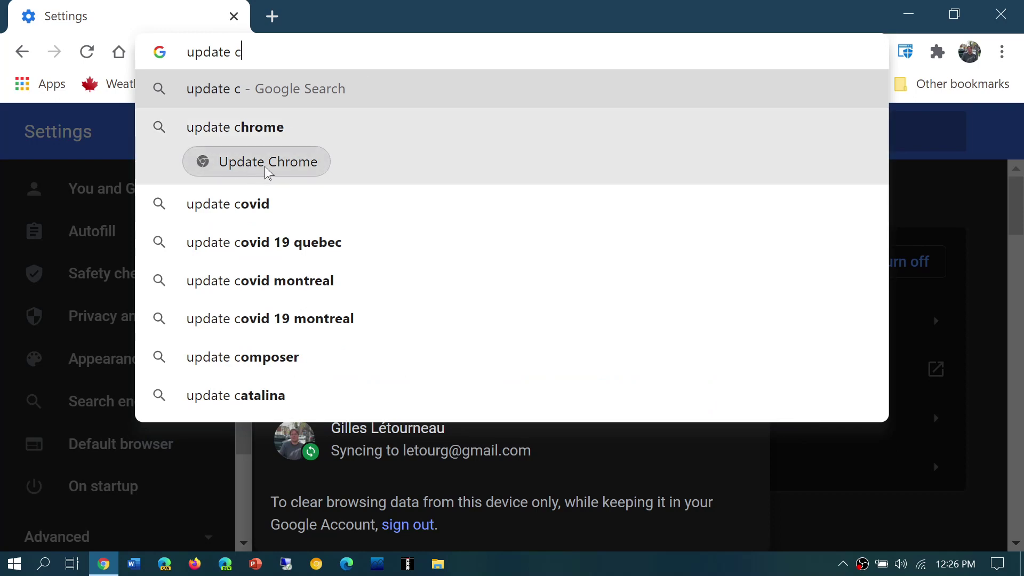
{"action": "left_click", "coordinate": [306, 167]}
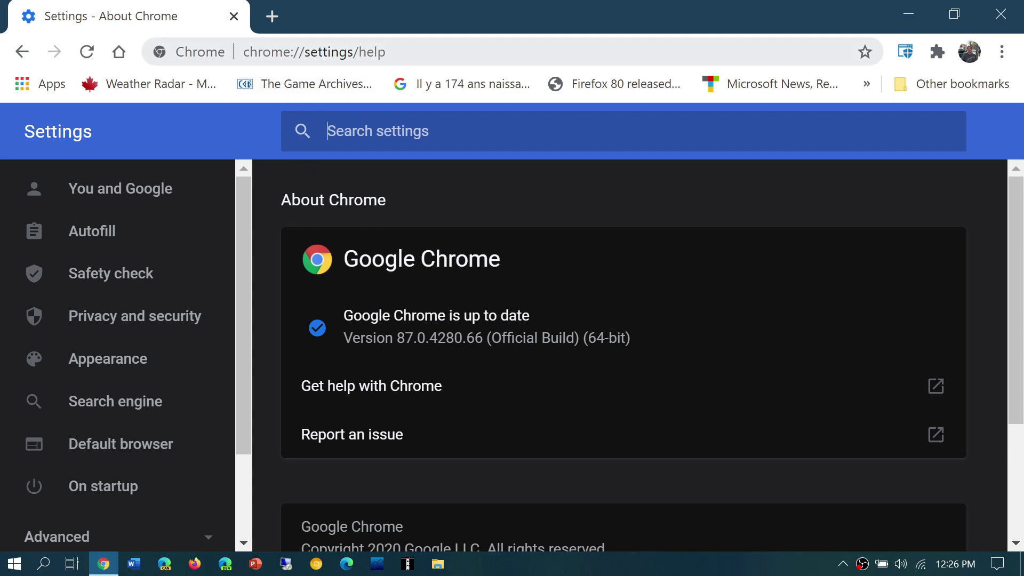
{"action": "left_click_drag", "start_coordinate": [388, 52], "coordinate": [304, 52]}
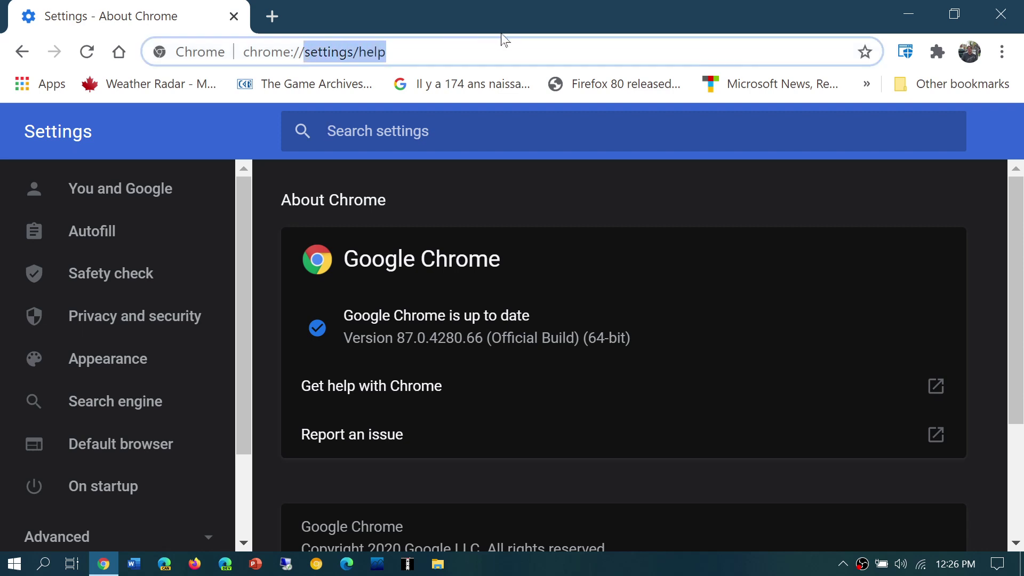
Open chrome://flags, search for 'omnibox', and scroll to the Enabled omnibox suggestion flags
{"action": "type", "text": "fla"}
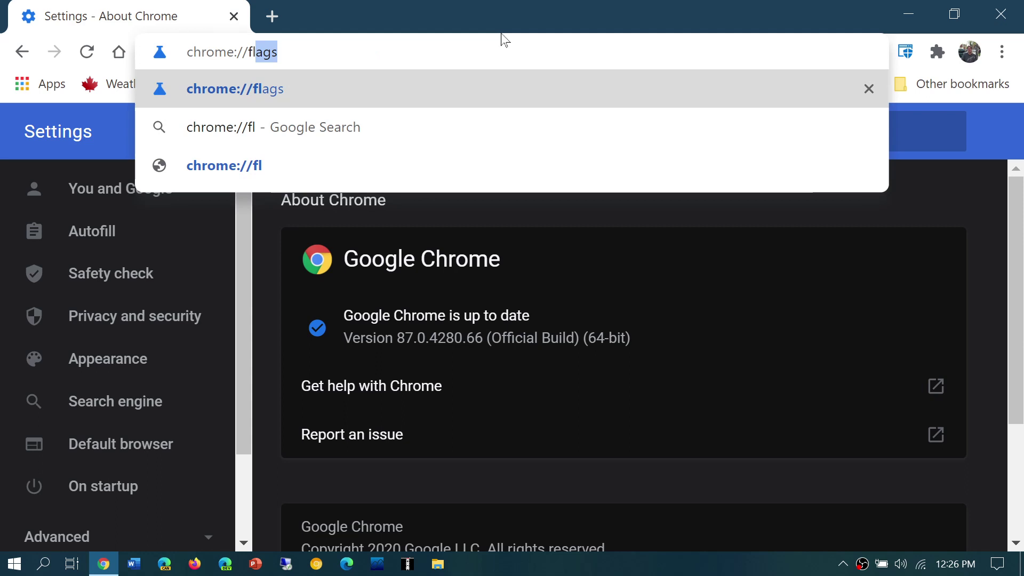
{"action": "key", "text": "Return"}
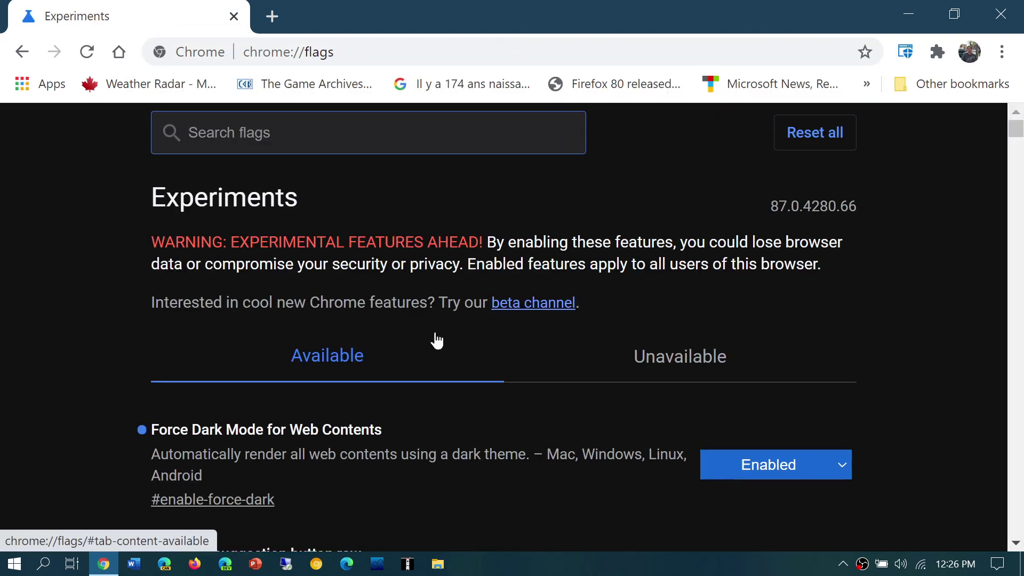
{"action": "type", "text": "d"}
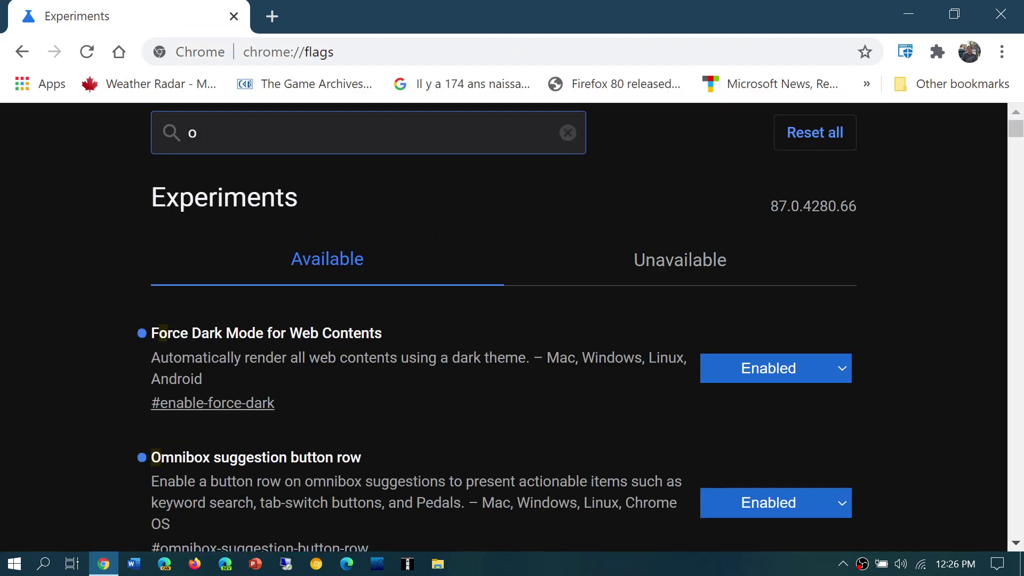
{"action": "type", "text": "mnibox"}
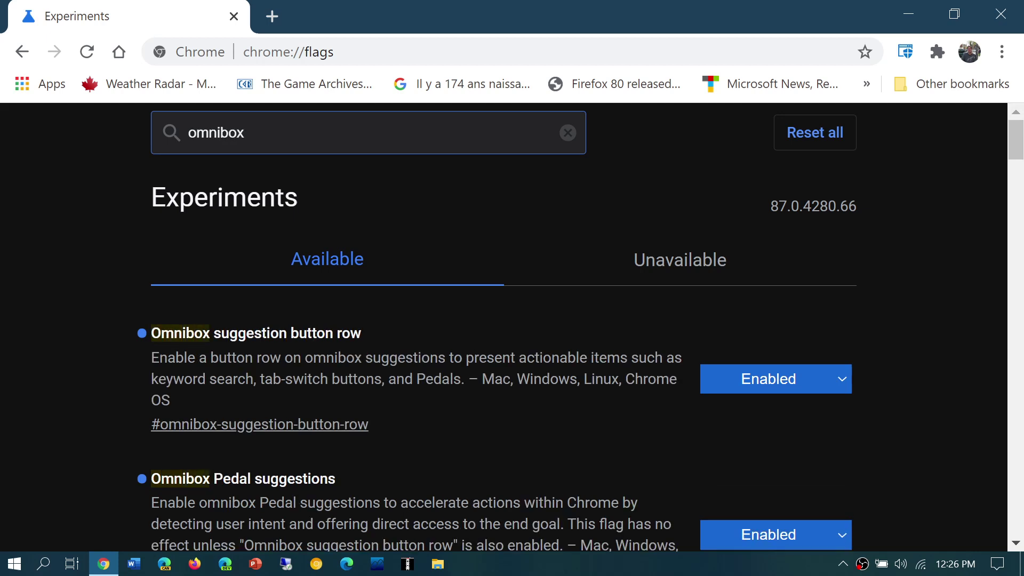
{"action": "scroll", "coordinate": [416, 438], "scroll_direction": "down", "scroll_amount": 1}
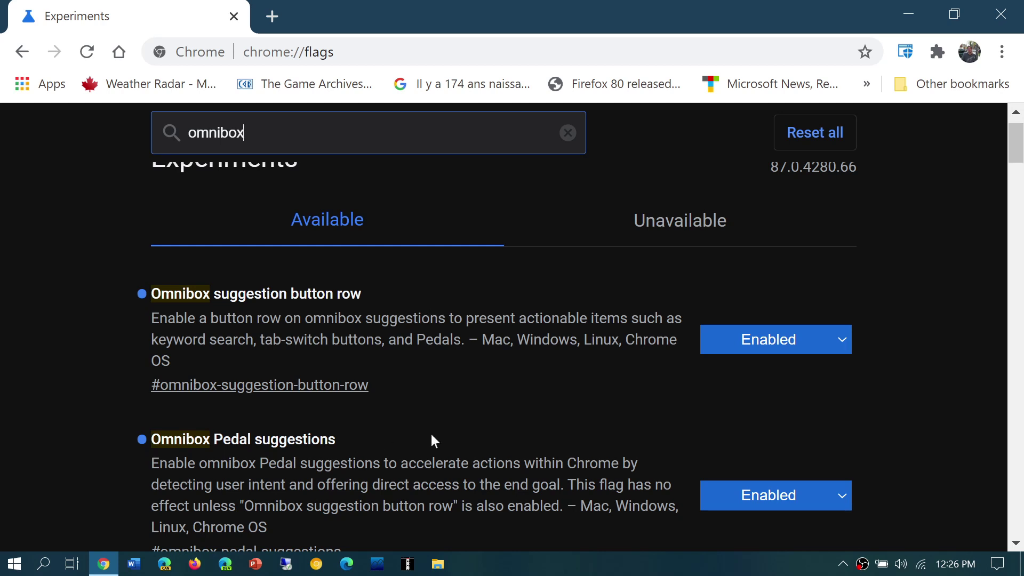
{"action": "scroll", "coordinate": [432, 439], "scroll_direction": "down", "scroll_amount": 2}
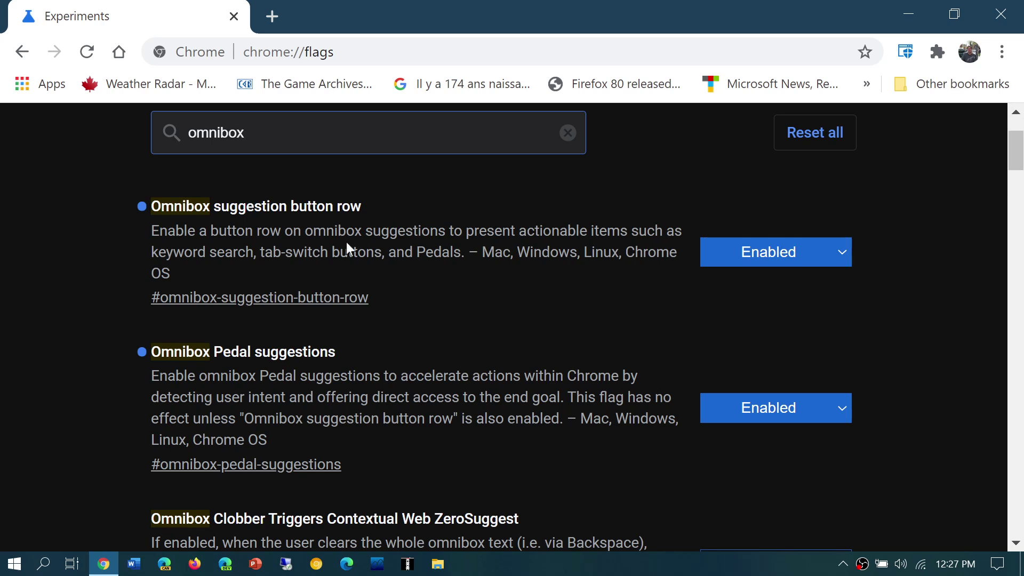
Close the Chrome window to return to the Windows desktop
{"action": "left_click", "coordinate": [996, 11]}
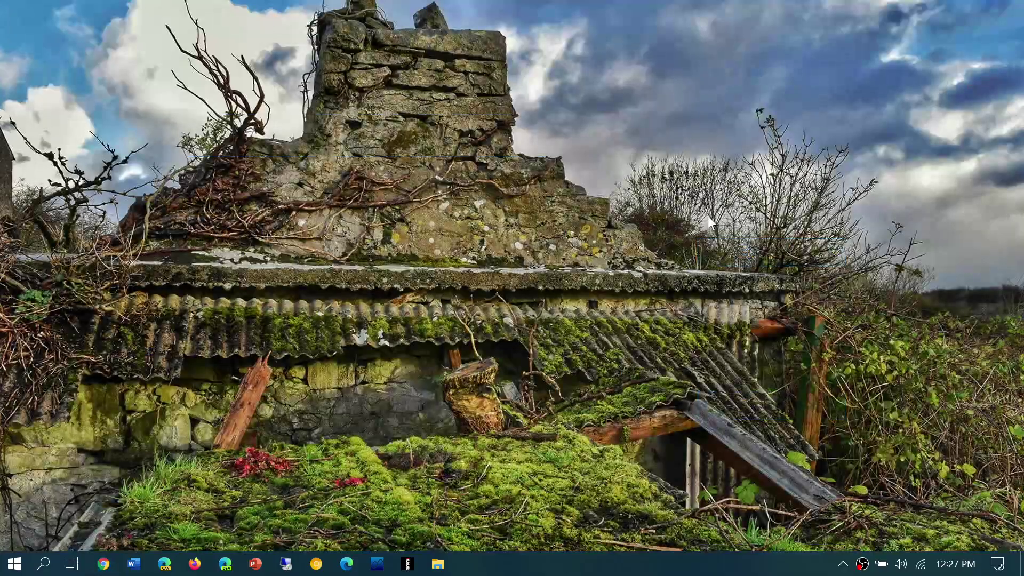